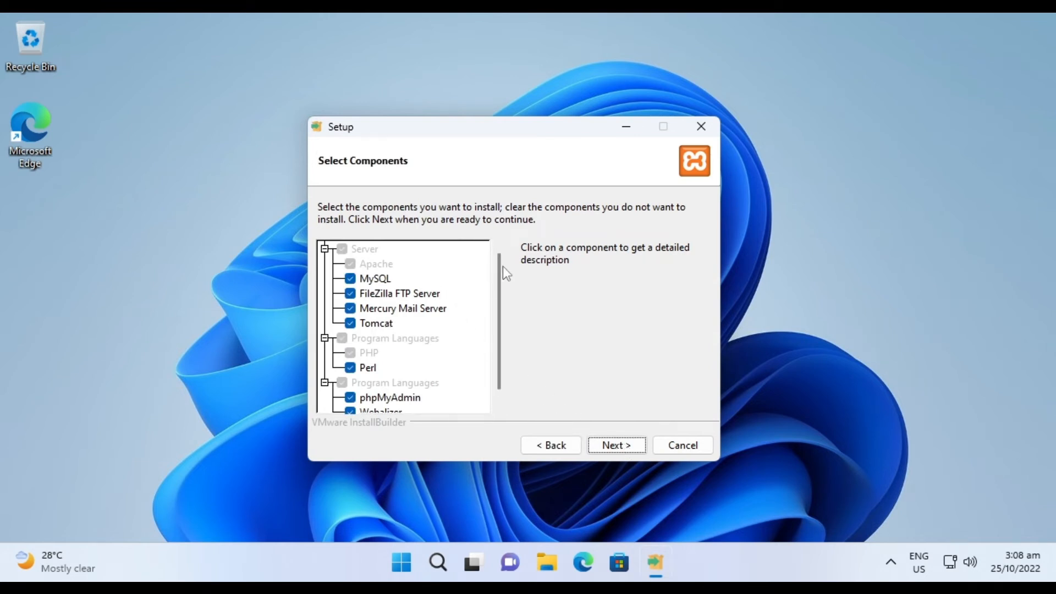
# Accept the default XAMPP components and the C:\xampp installation folder in the setup wizard
pyautogui.moveTo(500, 269)
pyautogui.mouseDown()
pyautogui.moveTo(499, 312)
pyautogui.moveTo(498, 265)
pyautogui.mouseUp()
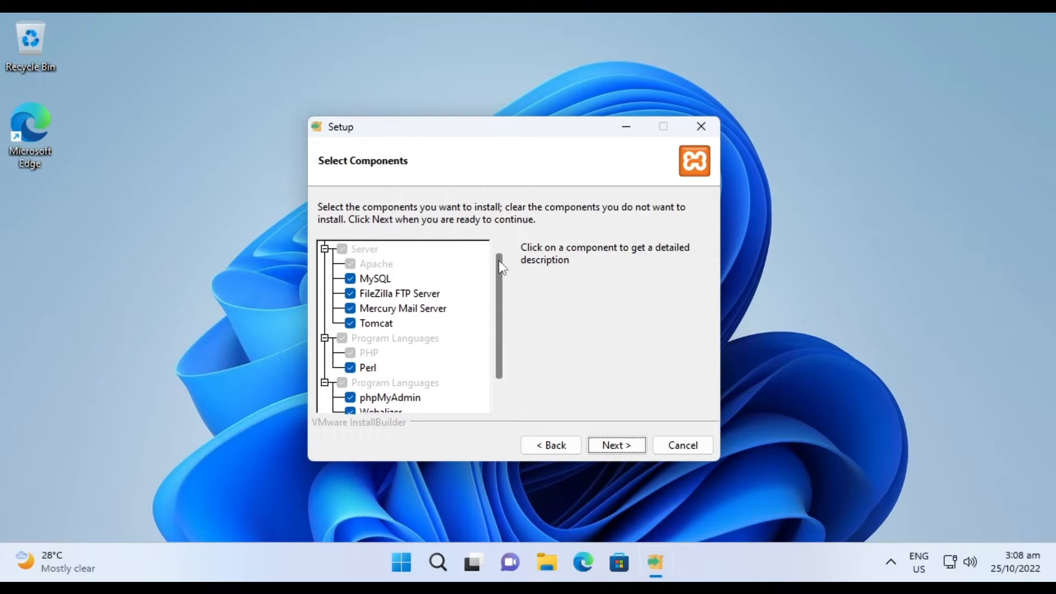
pyautogui.click(616, 445)
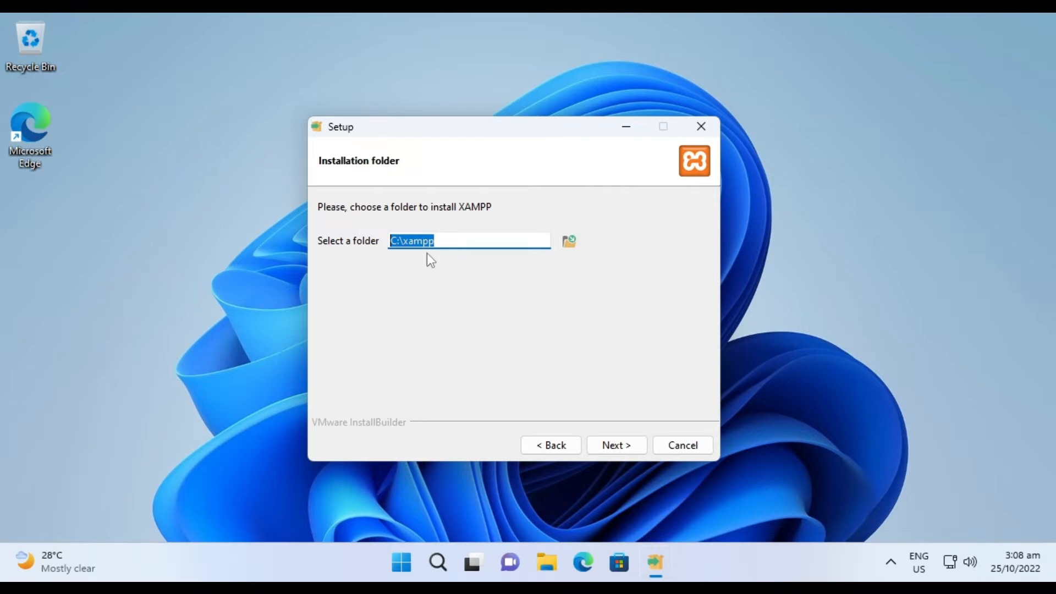
pyautogui.click(614, 451)
# Choose English as the Control Panel language, then install XAMPP and finish setup with the Control Panel set to start
pyautogui.click(526, 240)
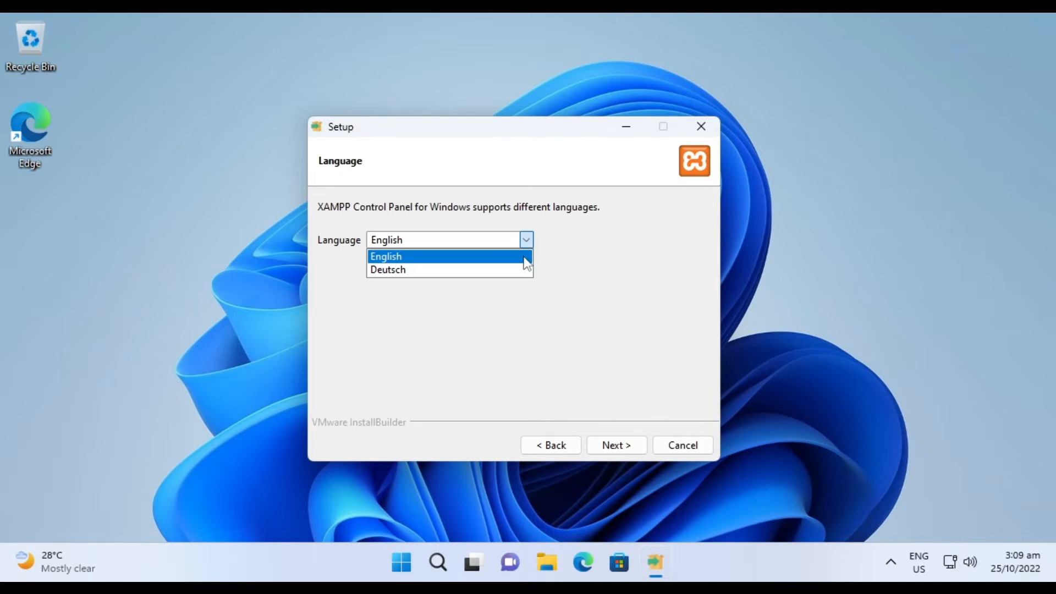
pyautogui.click(524, 257)
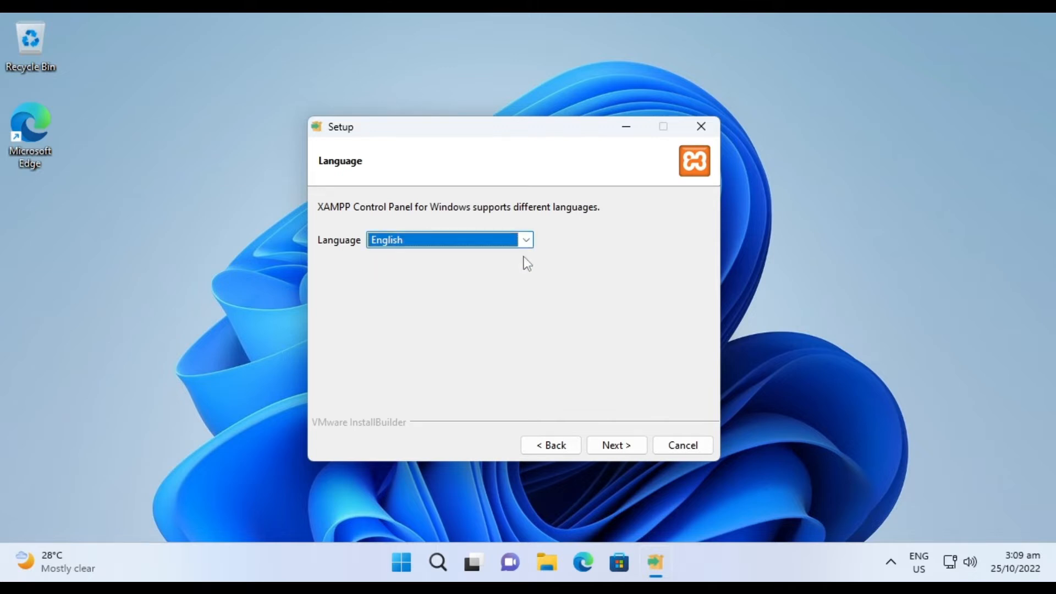
pyautogui.click(616, 447)
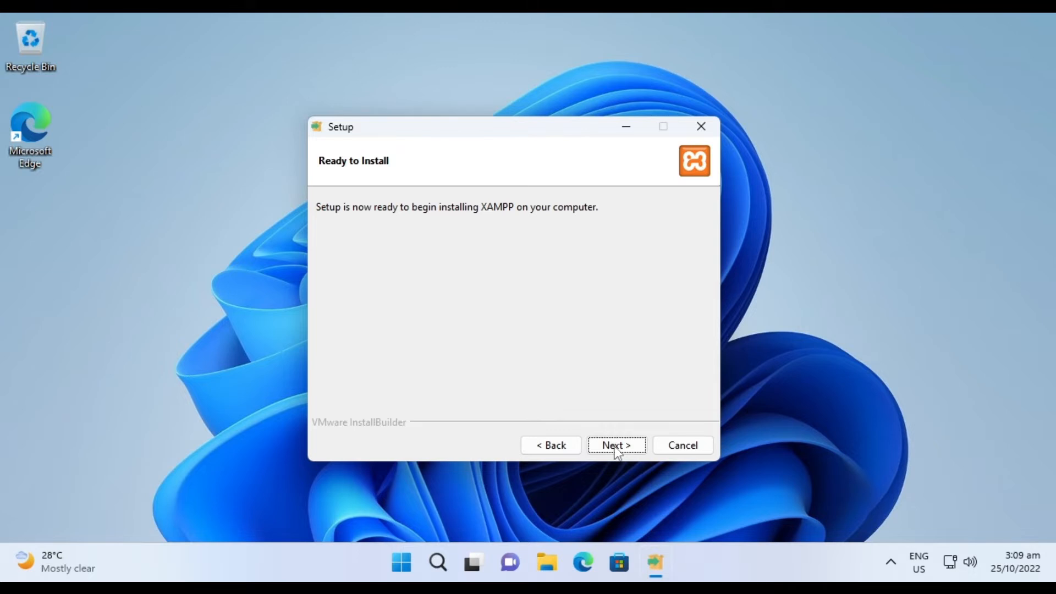
pyautogui.click(617, 454)
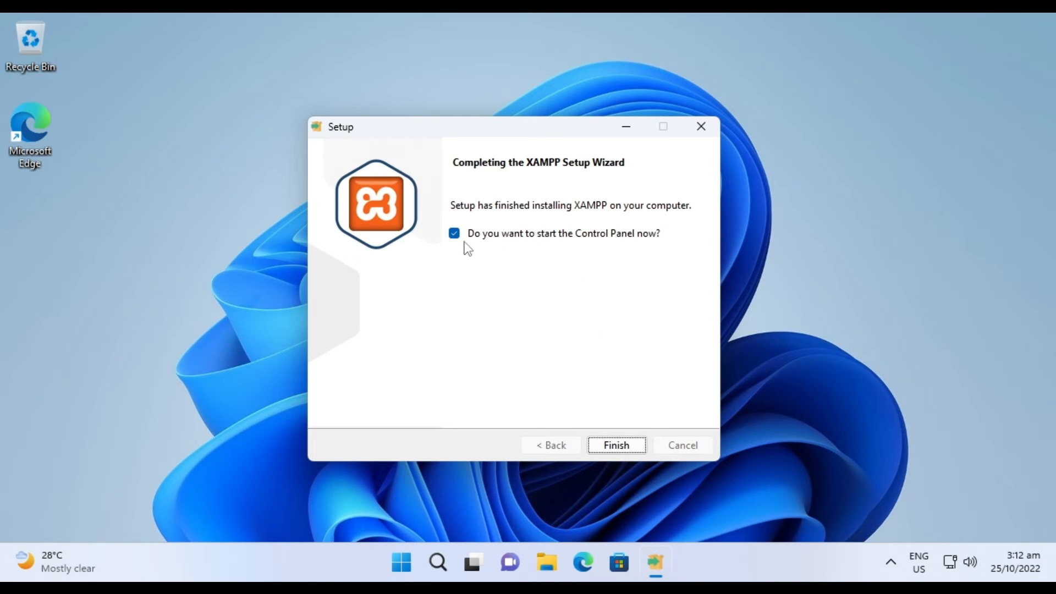
pyautogui.click(617, 444)
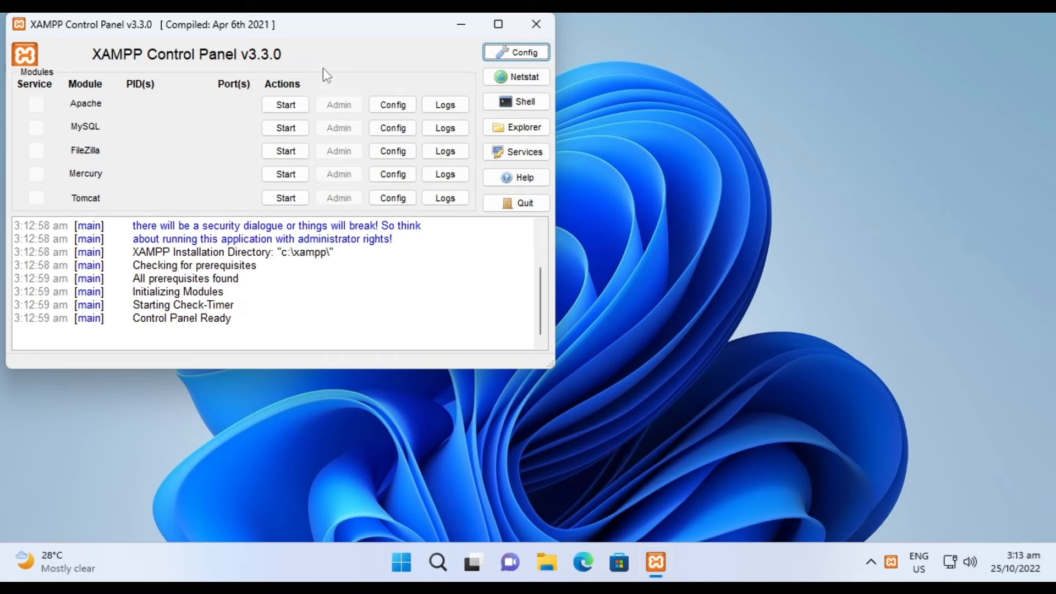
# Start the Apache and MySQL modules, dismissing the firewall alerts for mysqld and Apache HTTP Server without allowing access
pyautogui.moveTo(326, 22); pyautogui.dragTo(551, 113)
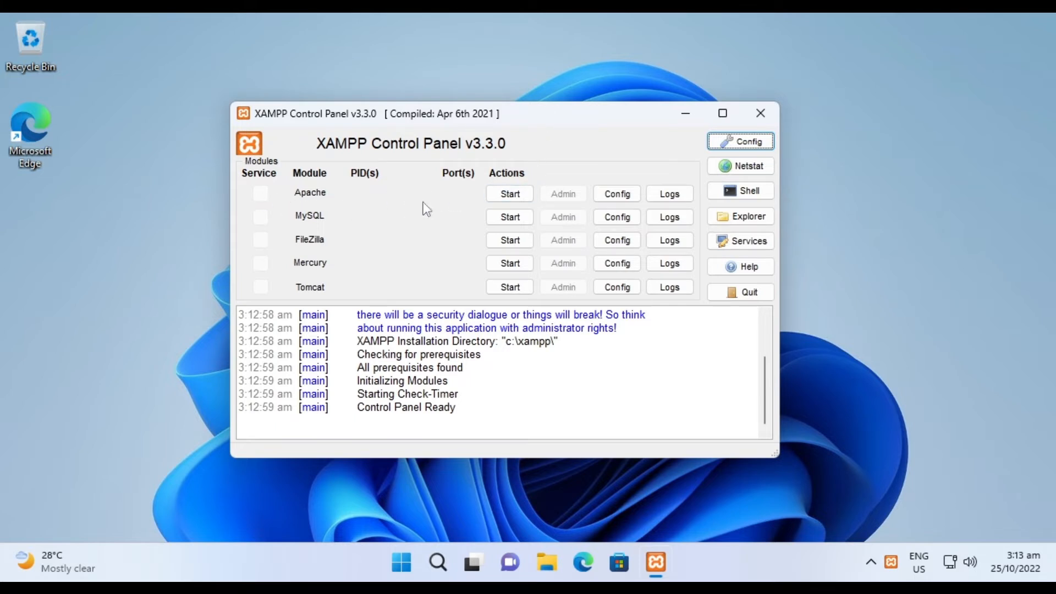
pyautogui.click(510, 195)
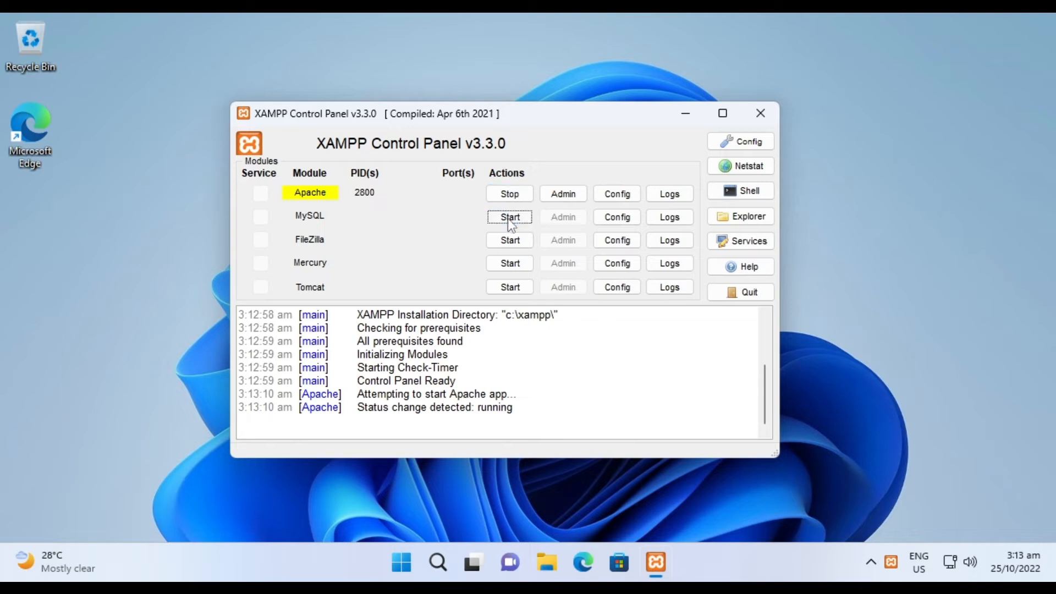
pyautogui.click(507, 218)
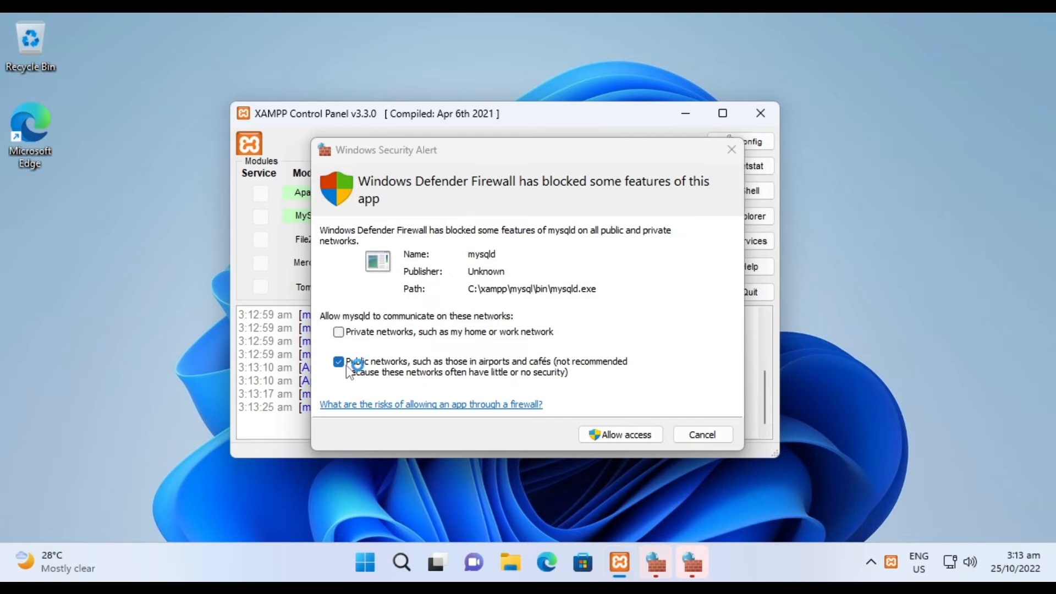
pyautogui.click(713, 433)
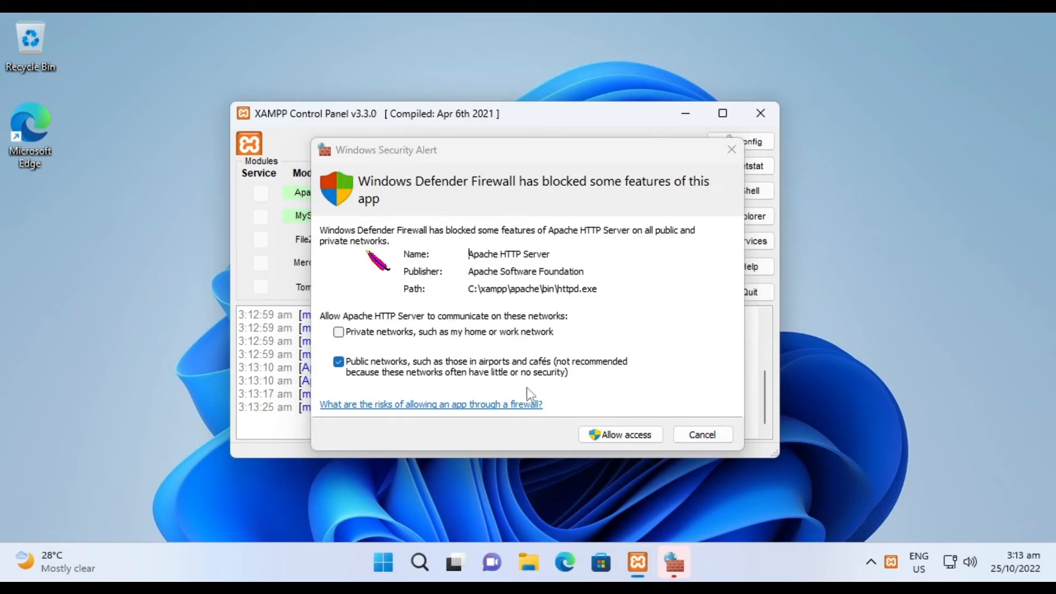
pyautogui.click(702, 434)
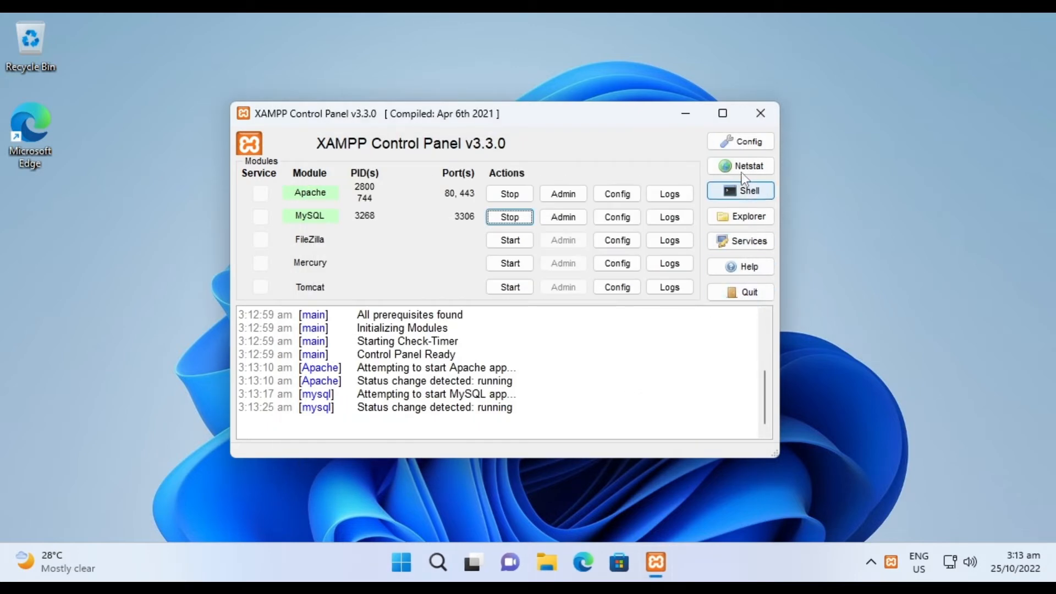
# Try to save autostart for the Apache and MySQL modules in the Control Panel configuration
pyautogui.click(750, 145)
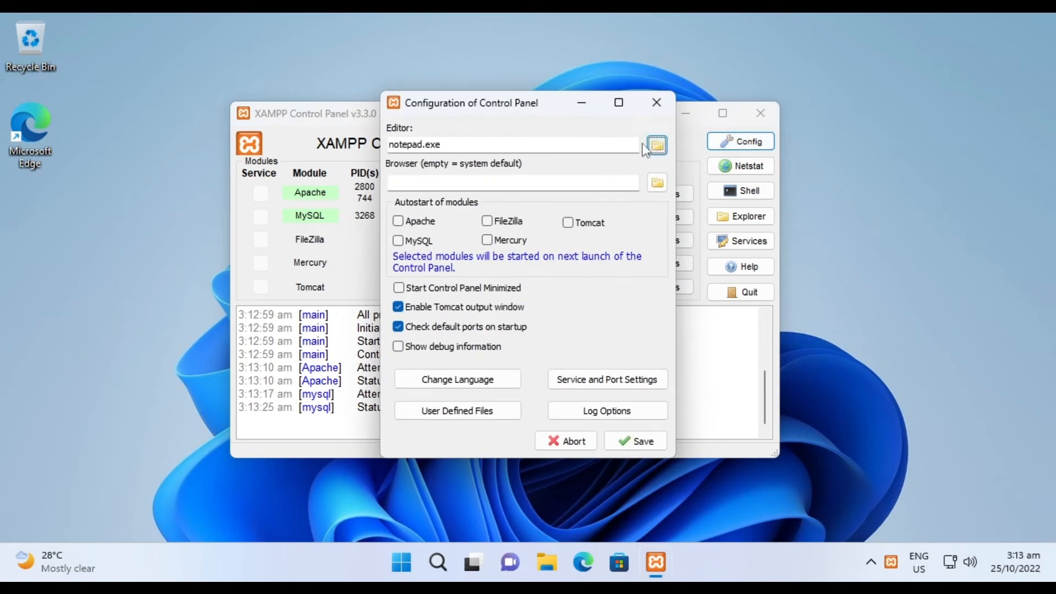
pyautogui.click(413, 223)
pyautogui.click(414, 243)
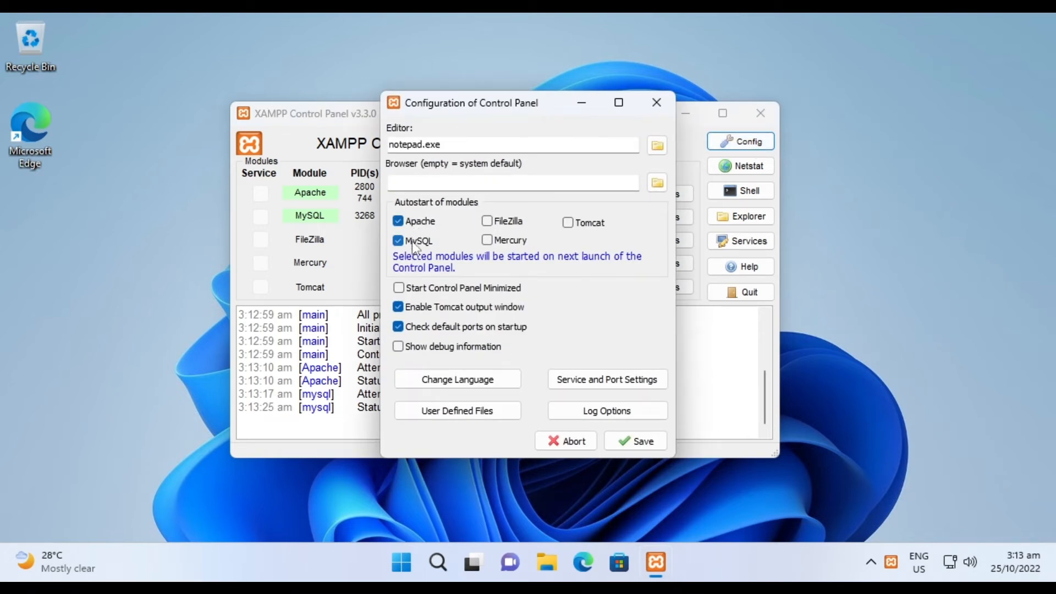
pyautogui.click(639, 445)
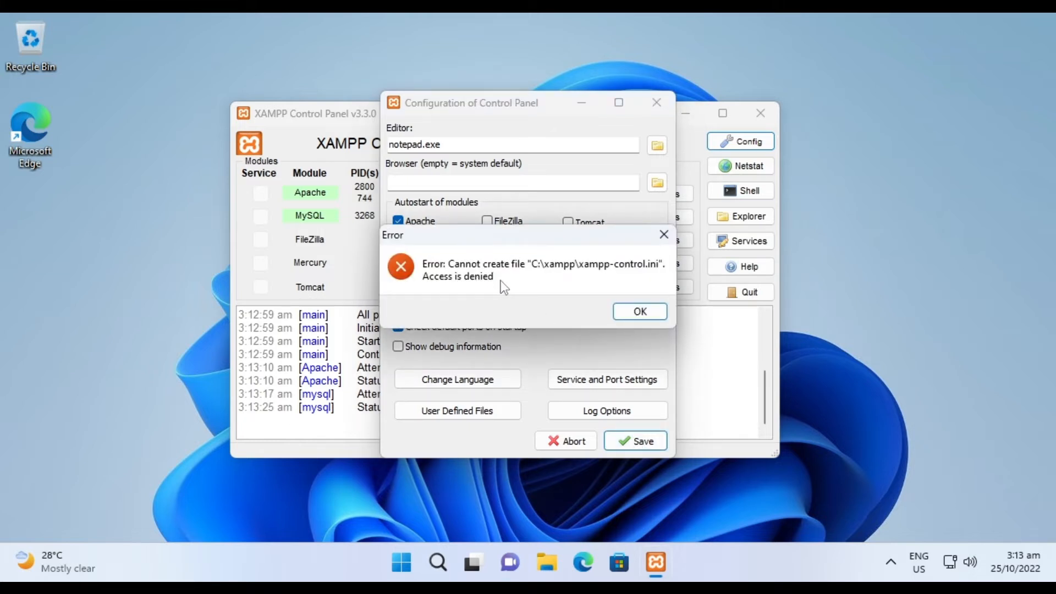
pyautogui.click(638, 311)
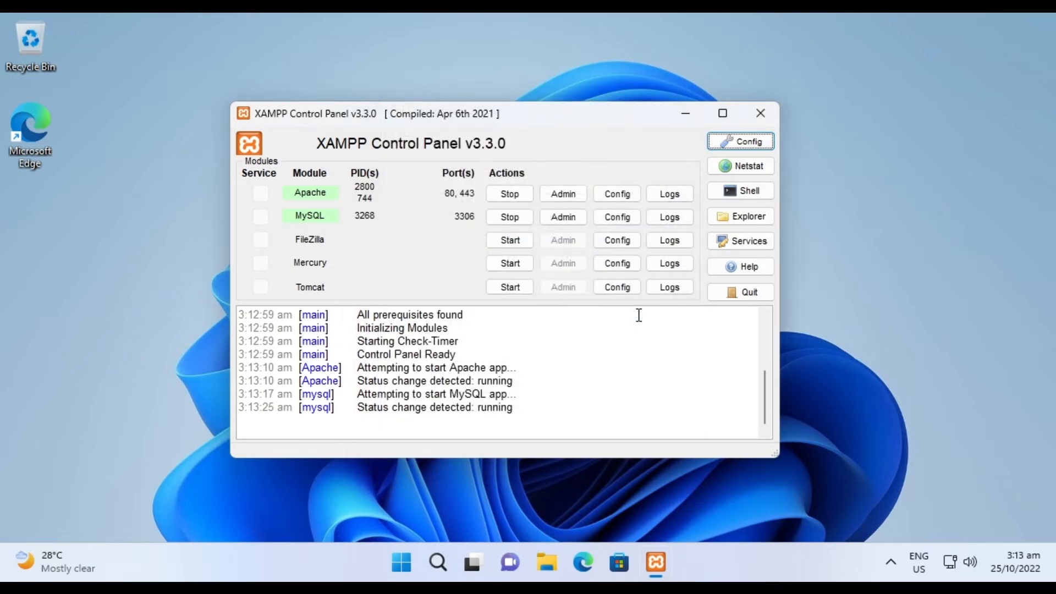
# Quit the XAMPP Control Panel and open the C:\xampp folder in File Explorer
pyautogui.click(740, 292)
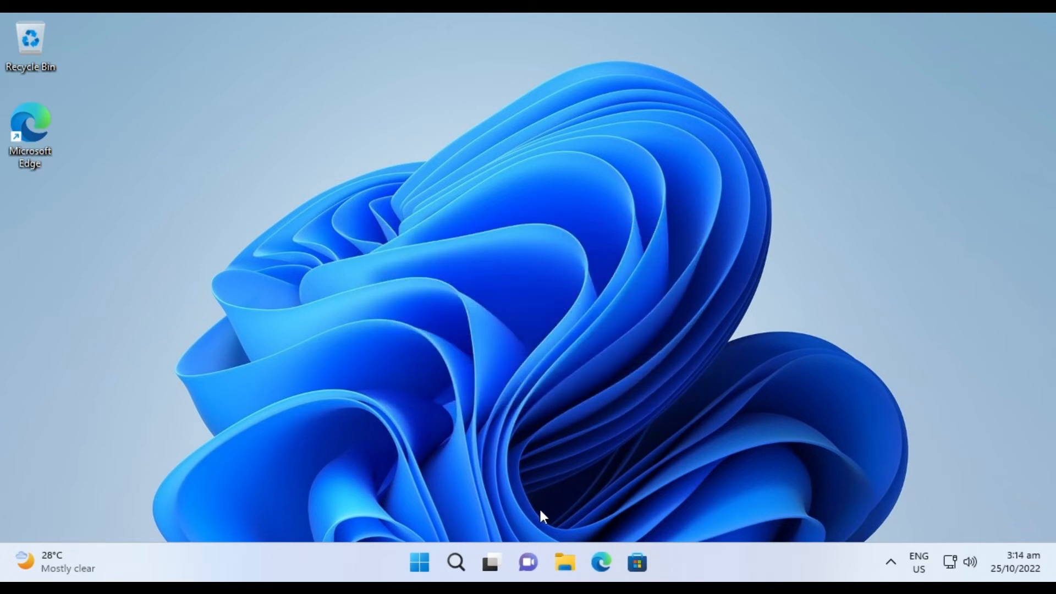
pyautogui.click(564, 563)
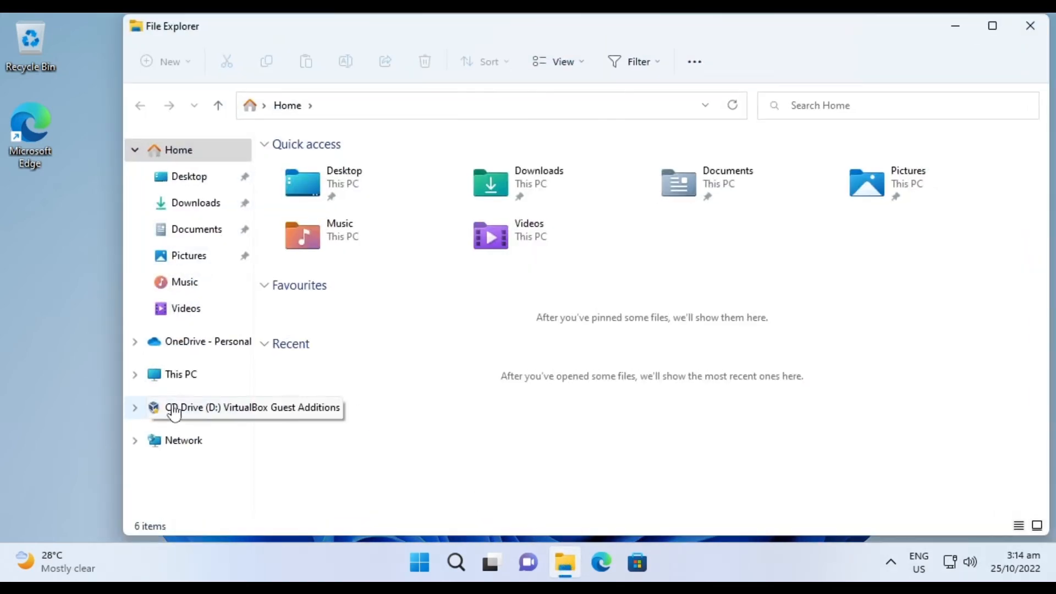
pyautogui.click(140, 377)
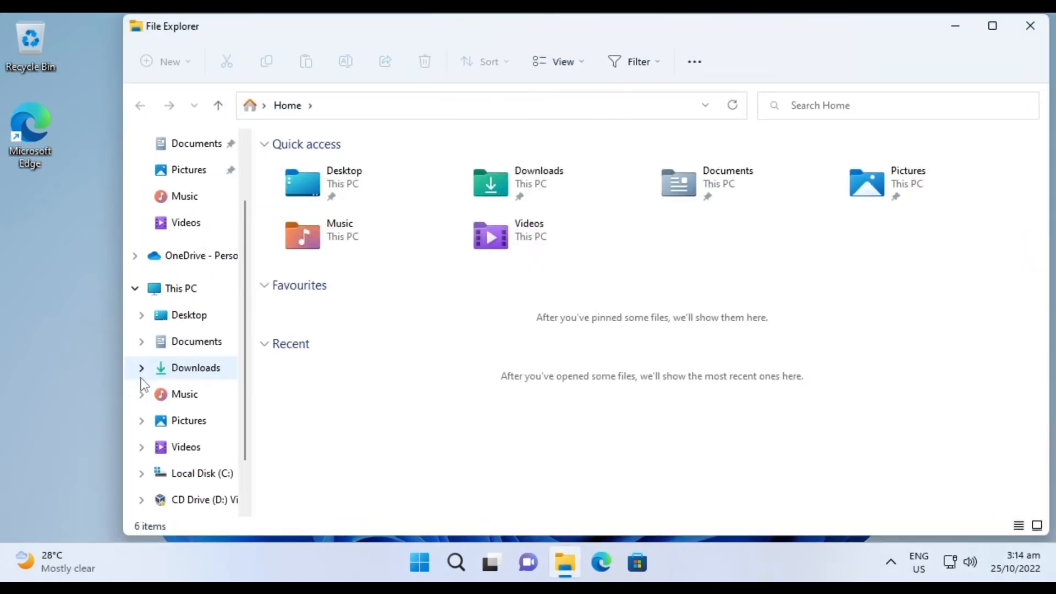
pyautogui.click(178, 476)
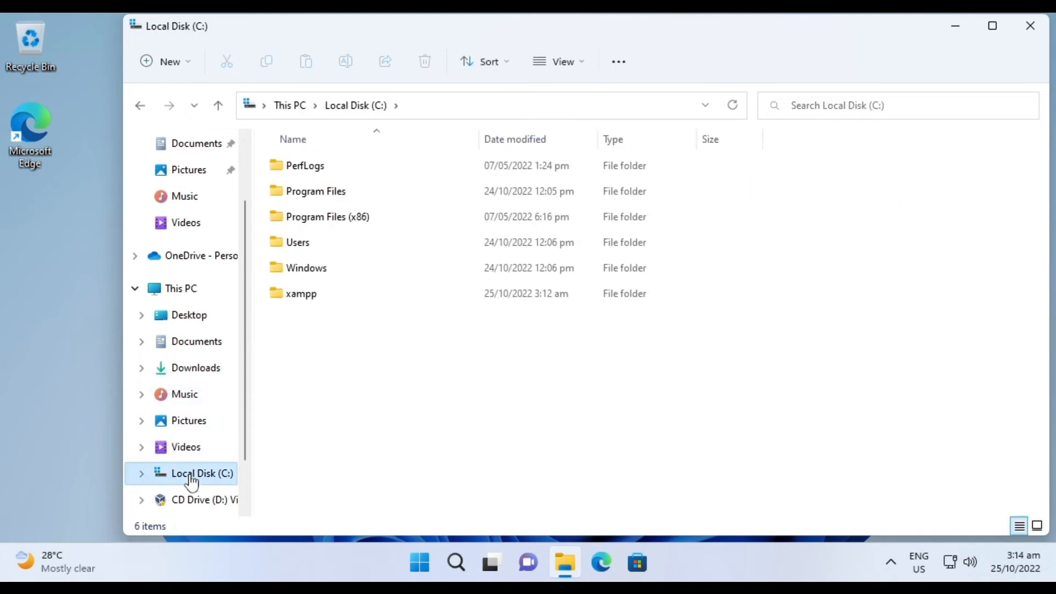
pyautogui.doubleClick(311, 296)
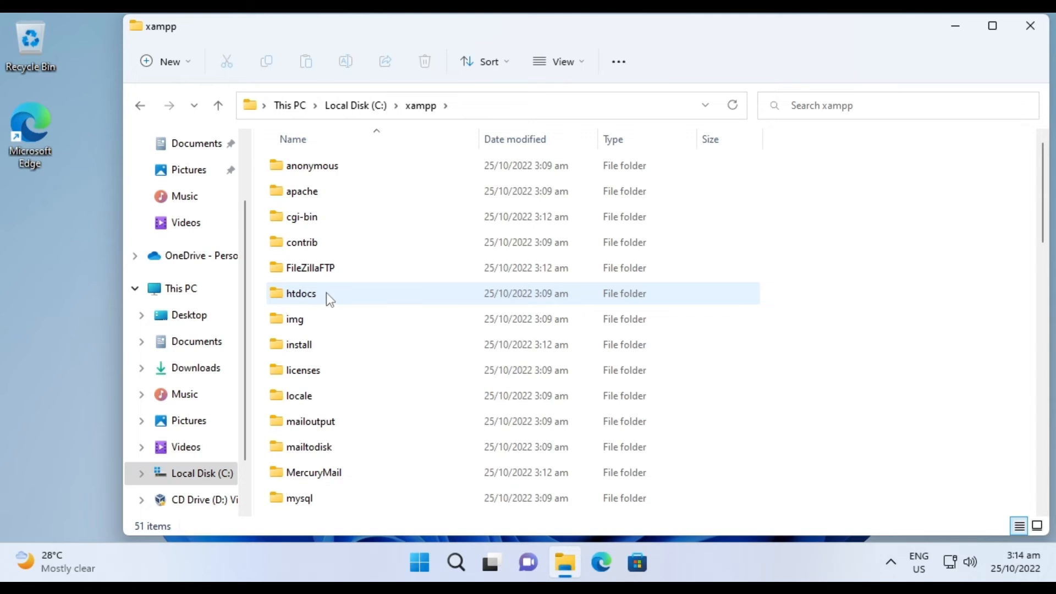
pyautogui.scroll(-6, 328, 297)
pyautogui.scroll(-6, 372, 319)
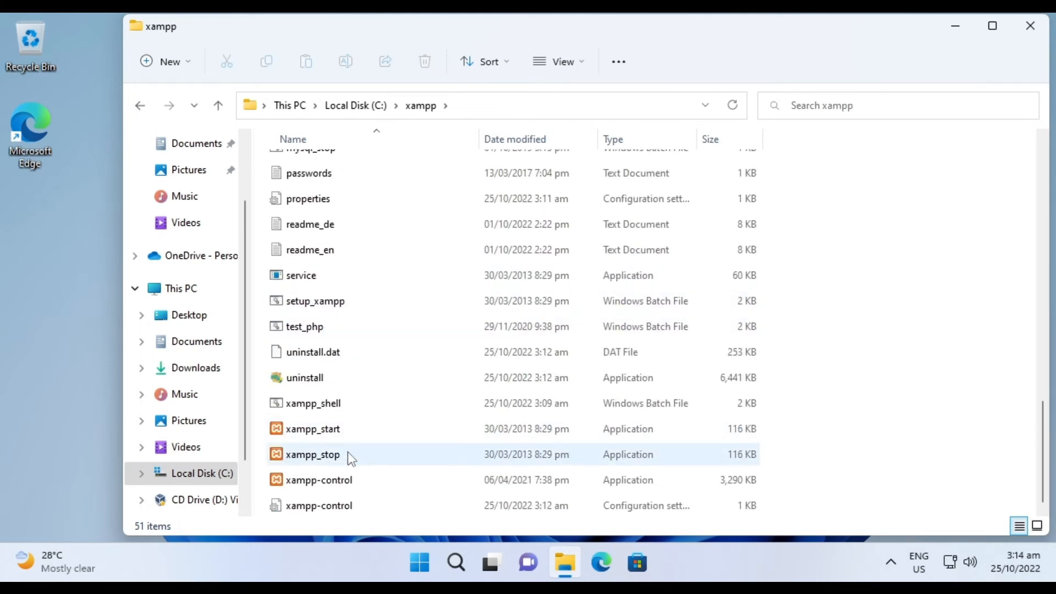
# Set the xampp-control application to run in Windows 8 compatibility mode and as an administrator for all users, then close File Explorer
pyautogui.rightClick(365, 483)
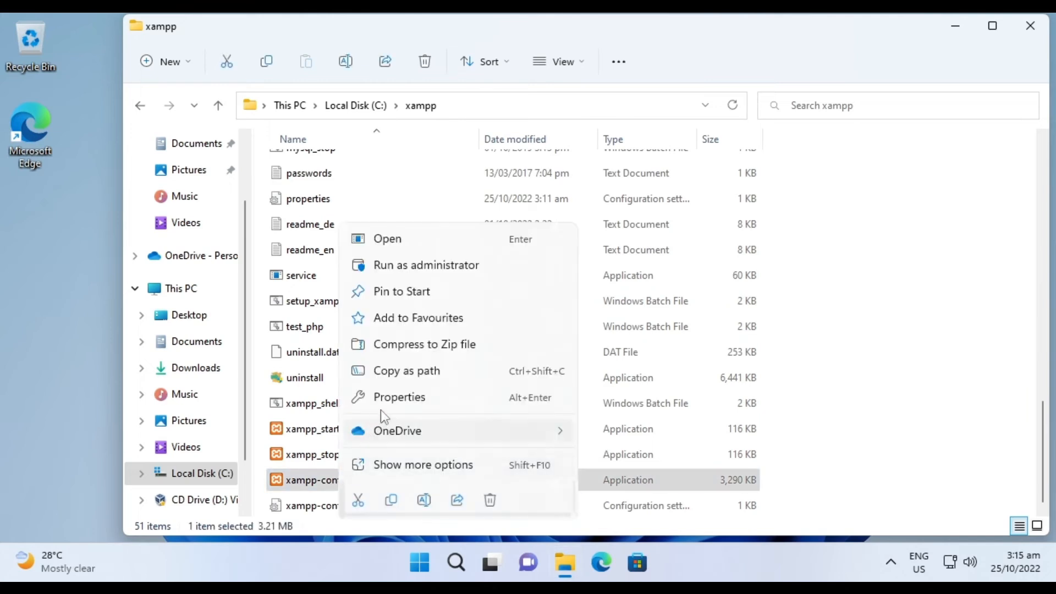
pyautogui.click(410, 398)
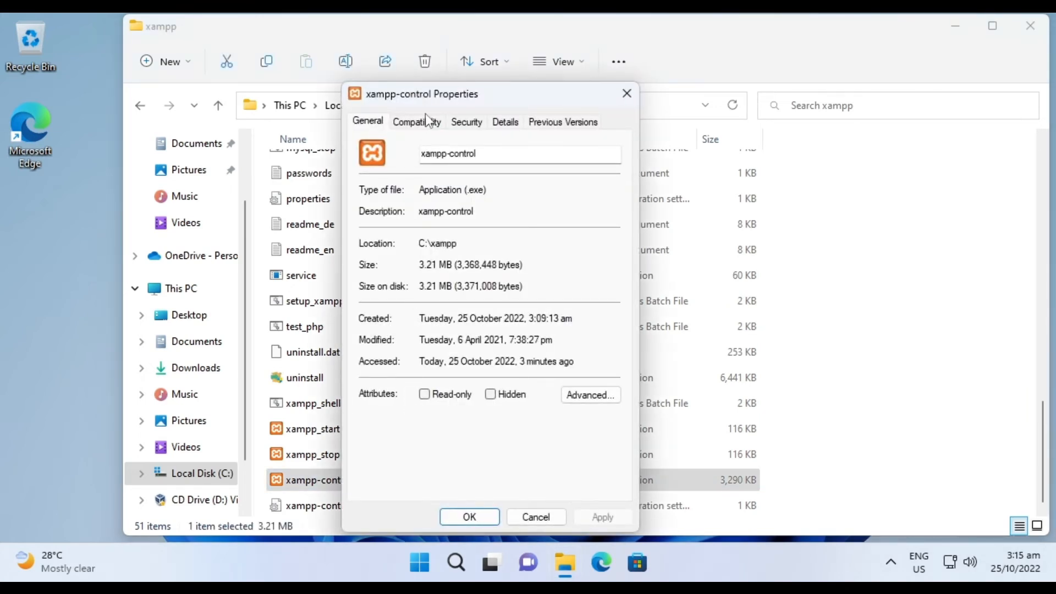
pyautogui.click(424, 122)
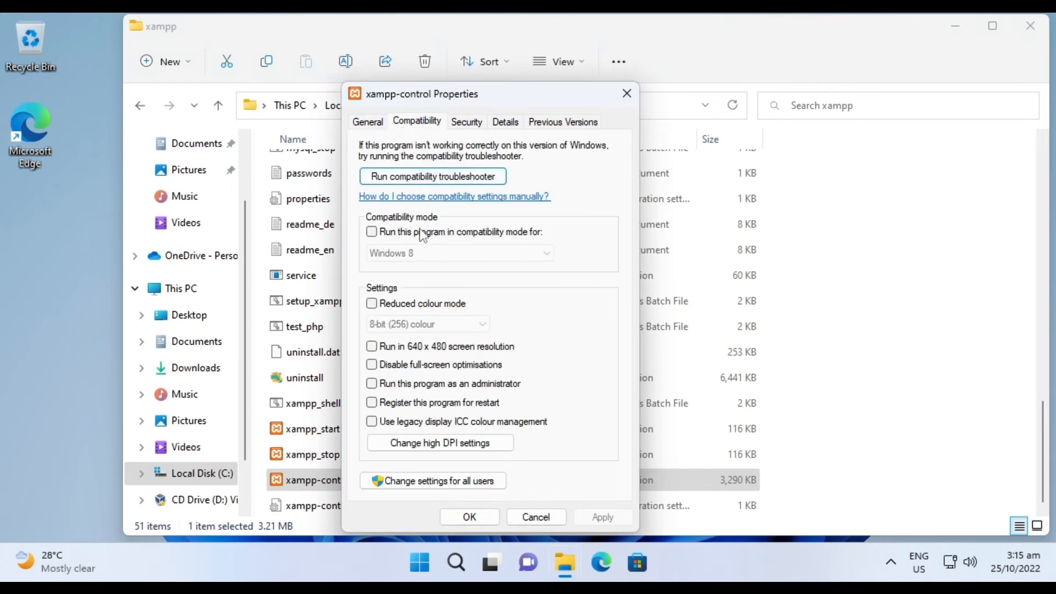
pyautogui.click(433, 482)
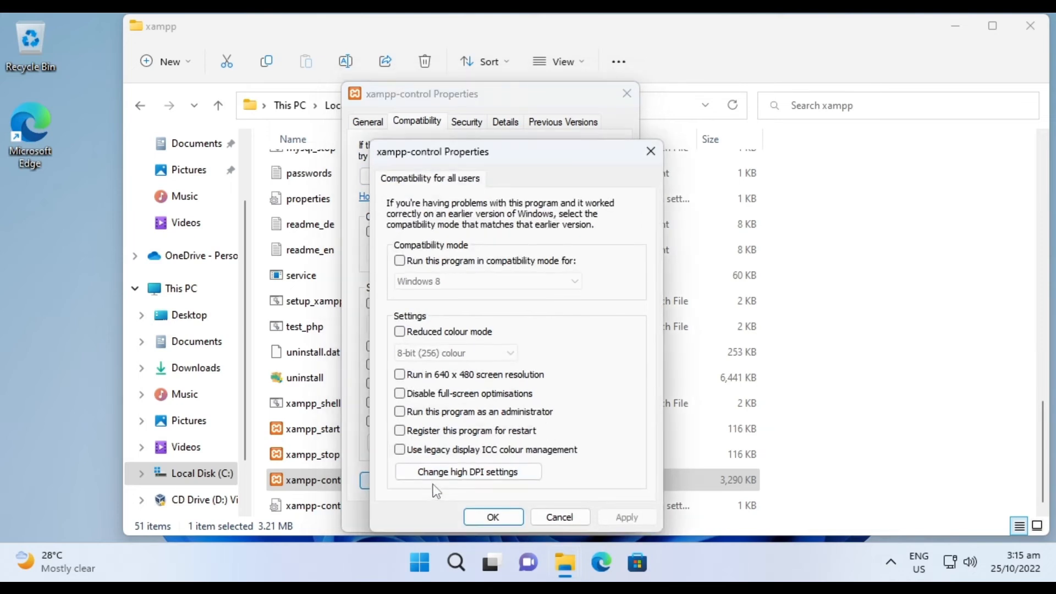
pyautogui.click(426, 262)
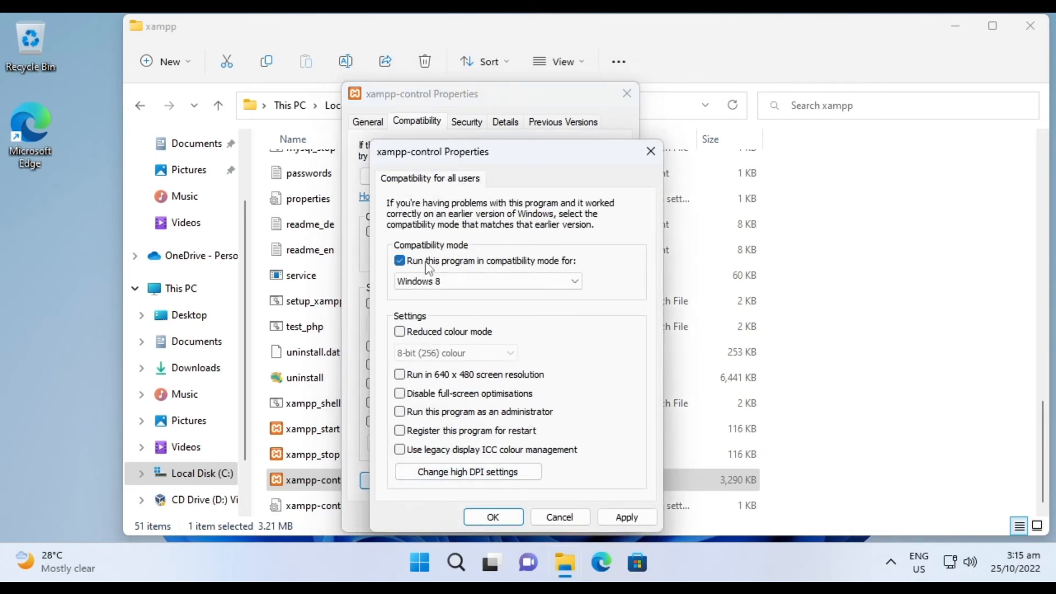
pyautogui.click(433, 416)
pyautogui.click(499, 517)
pyautogui.click(471, 519)
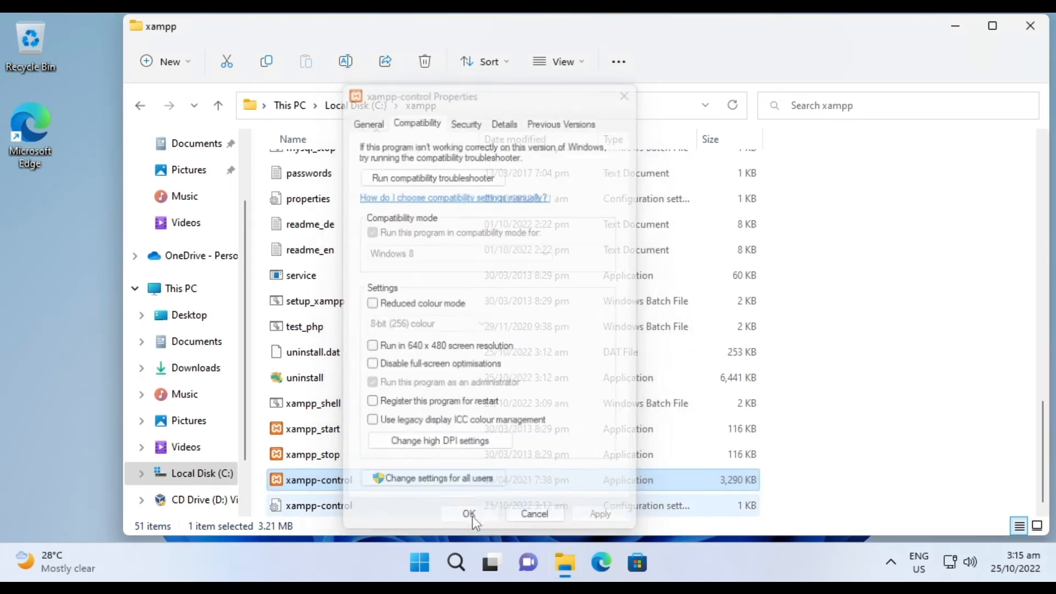
pyautogui.click(1028, 26)
# Search Windows for "xam", launch XAMPP Control Panel with permission to make changes, and move its window toward the desktop's centre
pyautogui.click(457, 562)
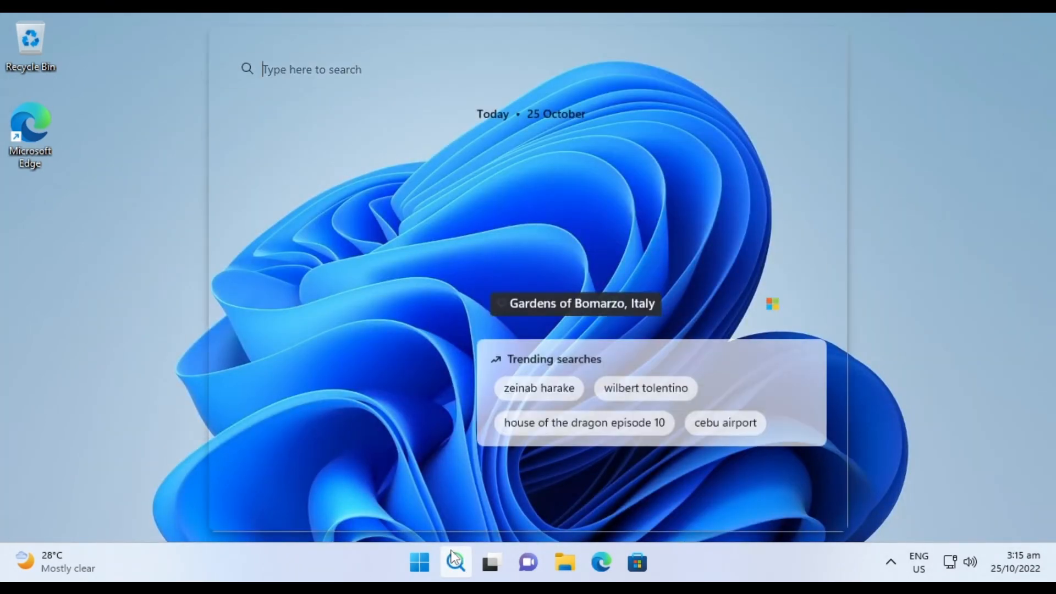
pyautogui.write('xam')
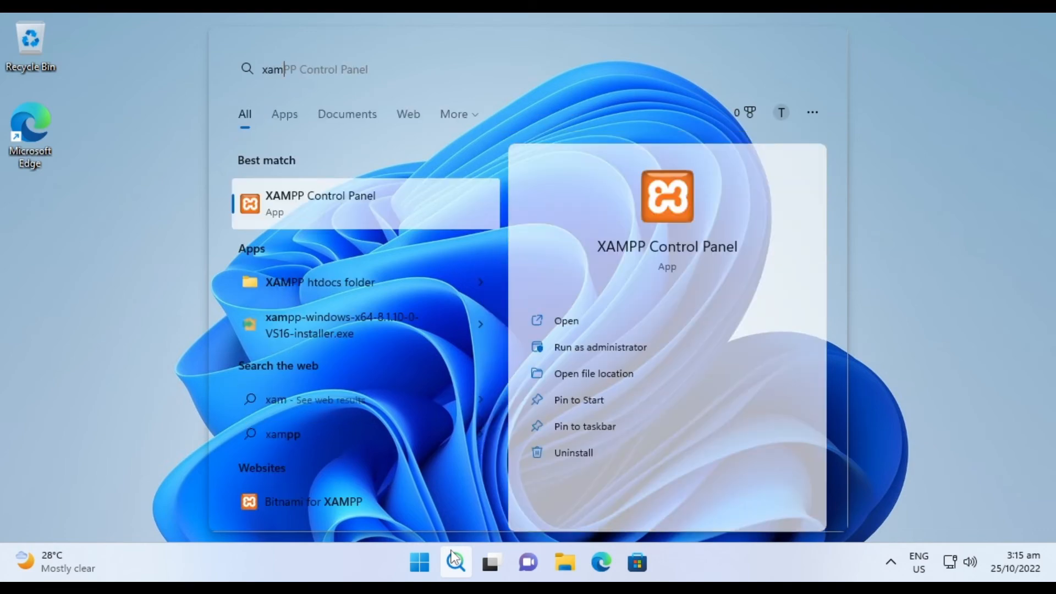
pyautogui.press('Return')
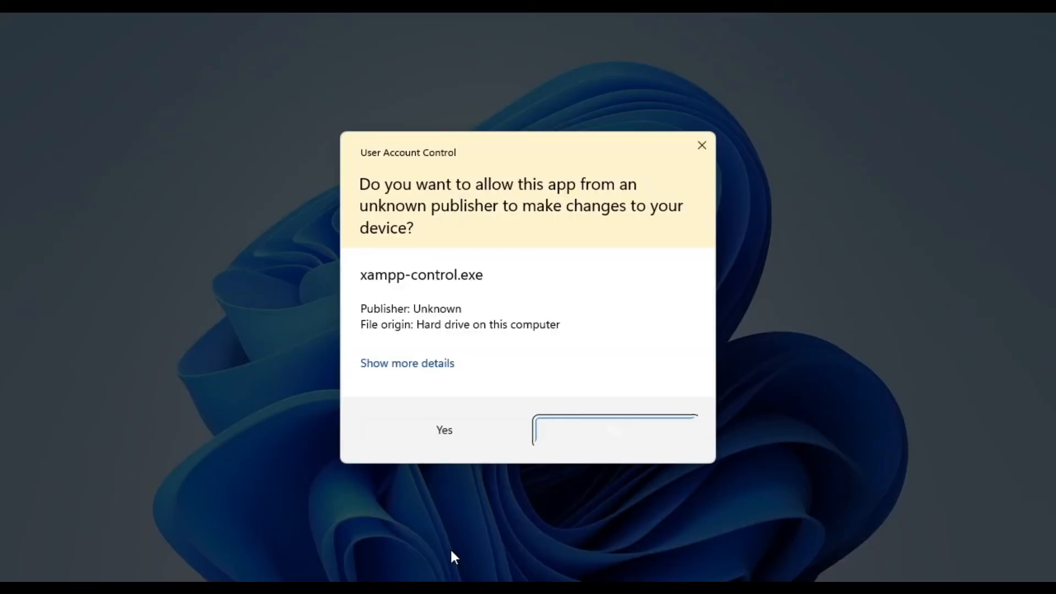
pyautogui.click(445, 431)
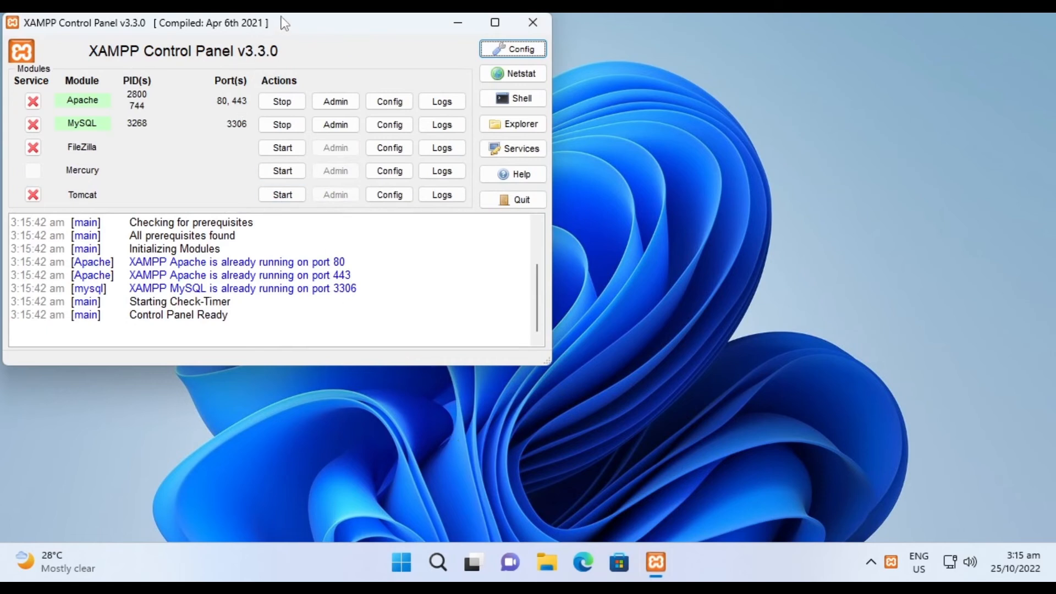
pyautogui.moveTo(284, 23); pyautogui.dragTo(513, 94)
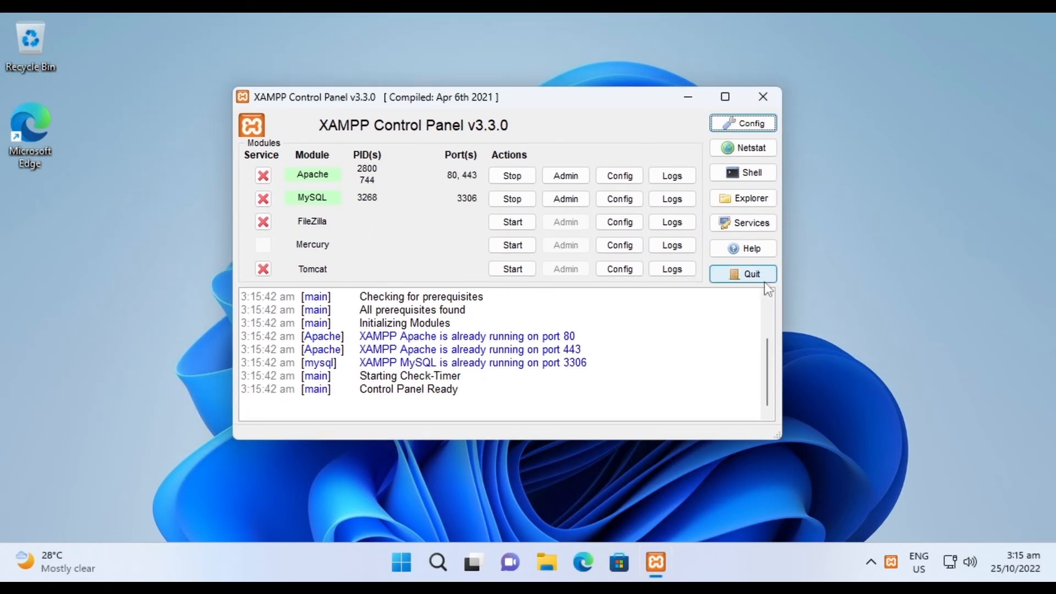
# Enable autostart for the Apache and MySQL modules in the Control Panel configuration and save it
pyautogui.click(744, 128)
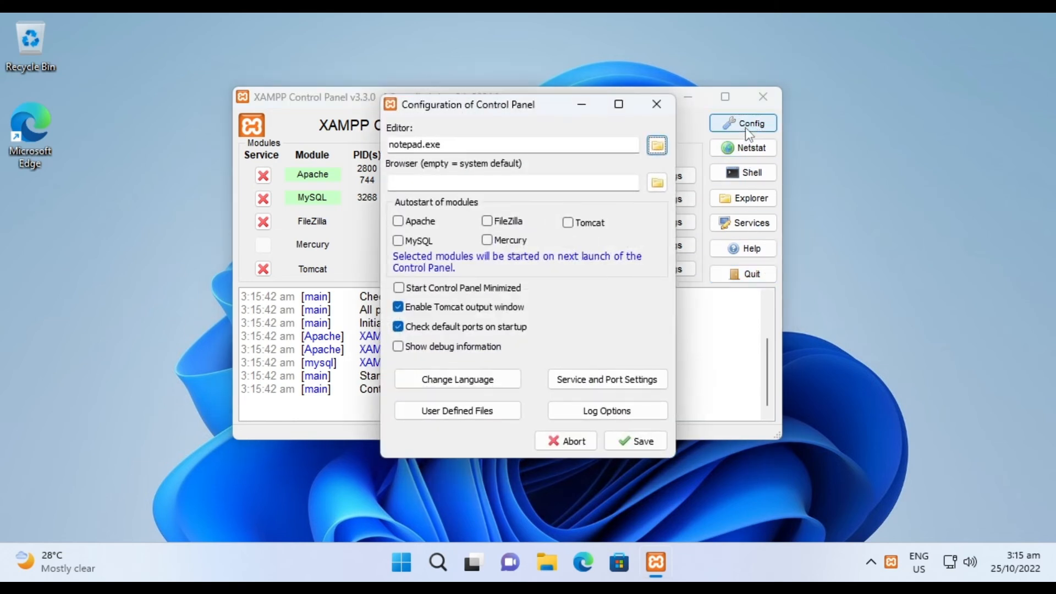
pyautogui.click(398, 221)
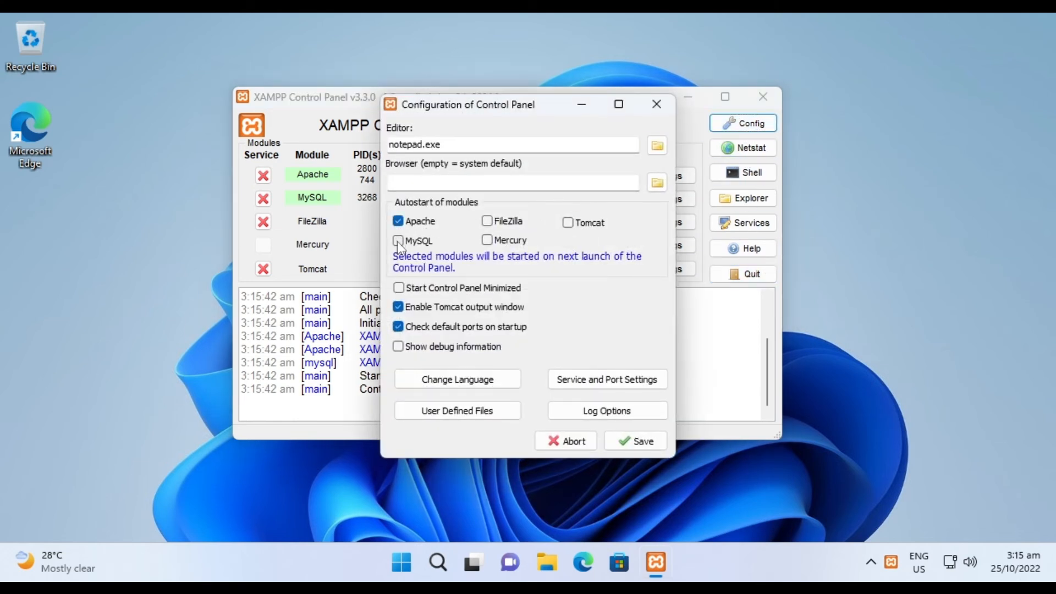
pyautogui.click(398, 241)
pyautogui.click(630, 440)
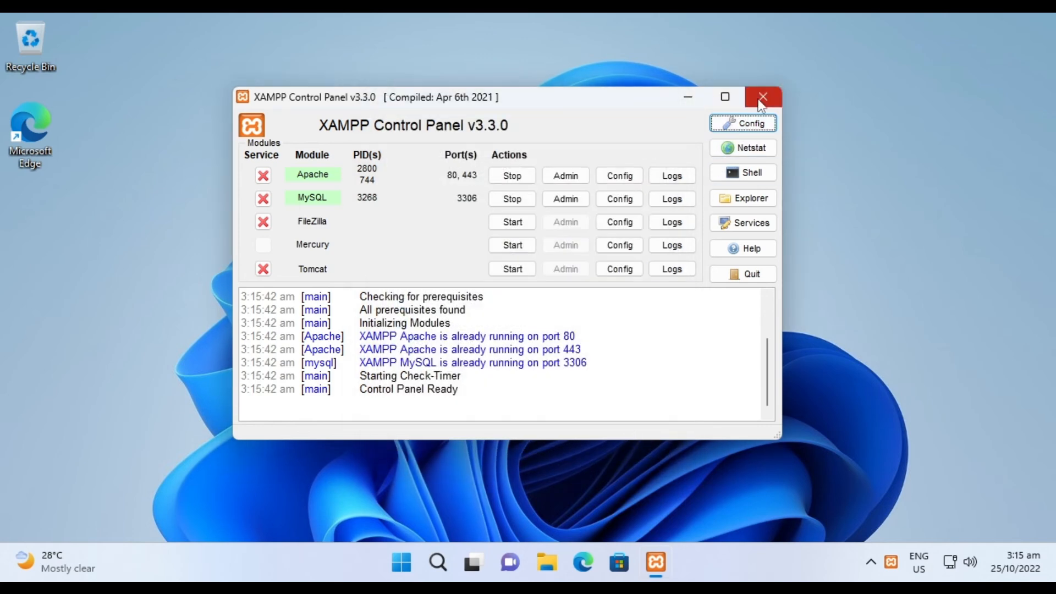
# Switch to Microsoft Edge and load localhost, without the suggested phpmyadmin path, to check the XAMPP server
pyautogui.click(584, 563)
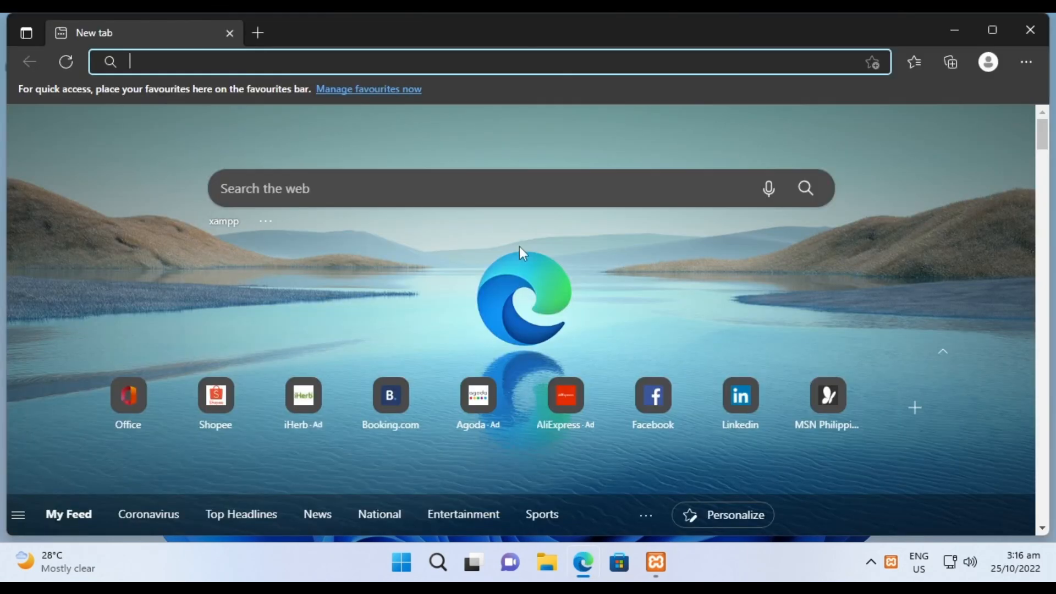
pyautogui.click(431, 66)
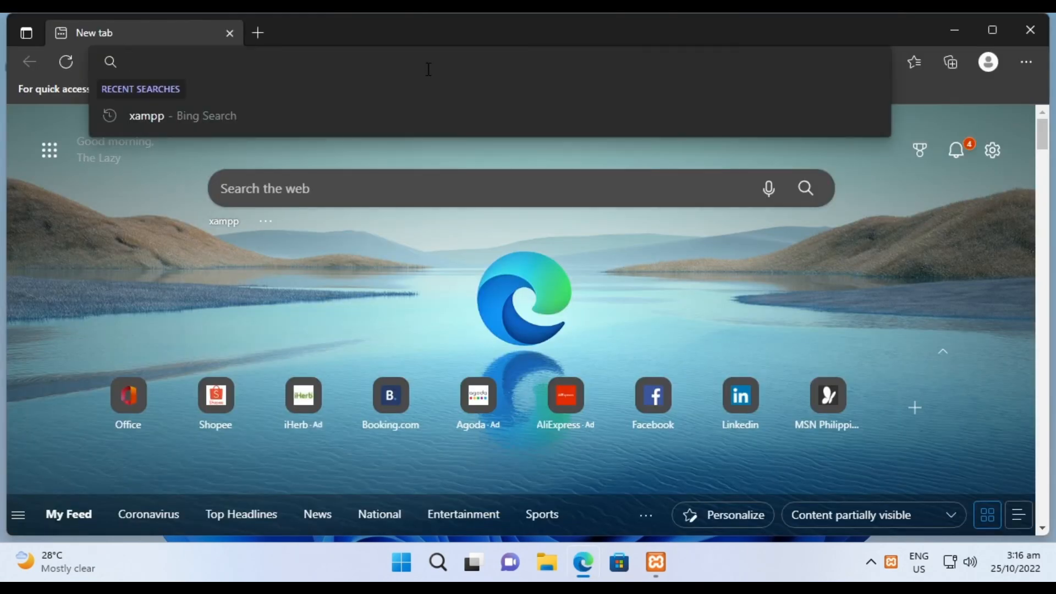
pyautogui.write('localho')
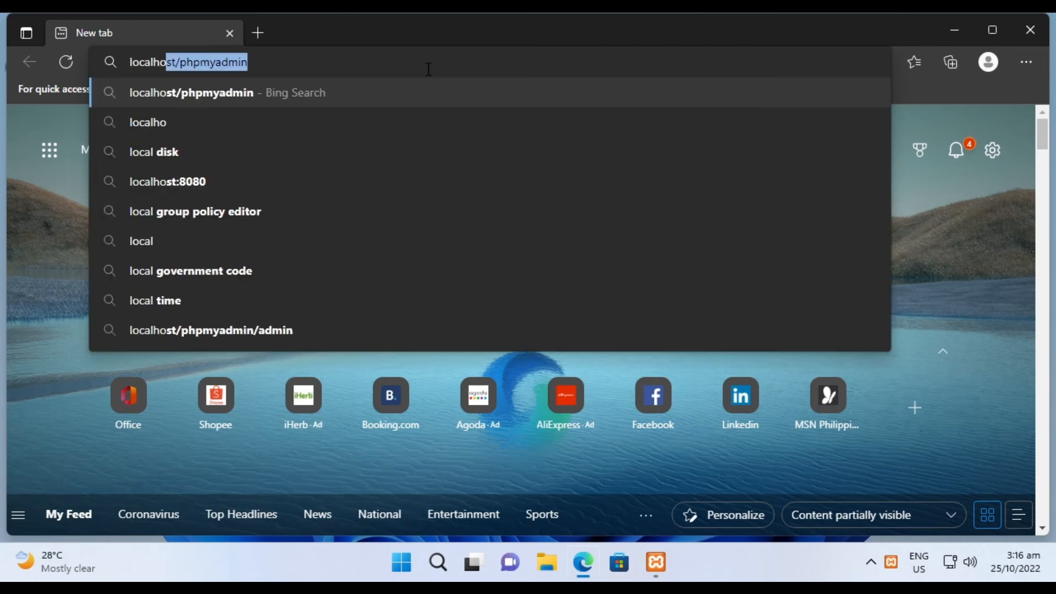
pyautogui.press('Right')
pyautogui.press('BackSpace')
pyautogui.press('BackSpace')
pyautogui.press('BackSpace')
pyautogui.press('BackSpace')
pyautogui.press('BackSpace')
pyautogui.press('BackSpace')
pyautogui.press('BackSpace')
pyautogui.press('BackSpace')
pyautogui.press('BackSpace')
pyautogui.press('BackSpace')
pyautogui.press('BackSpace')
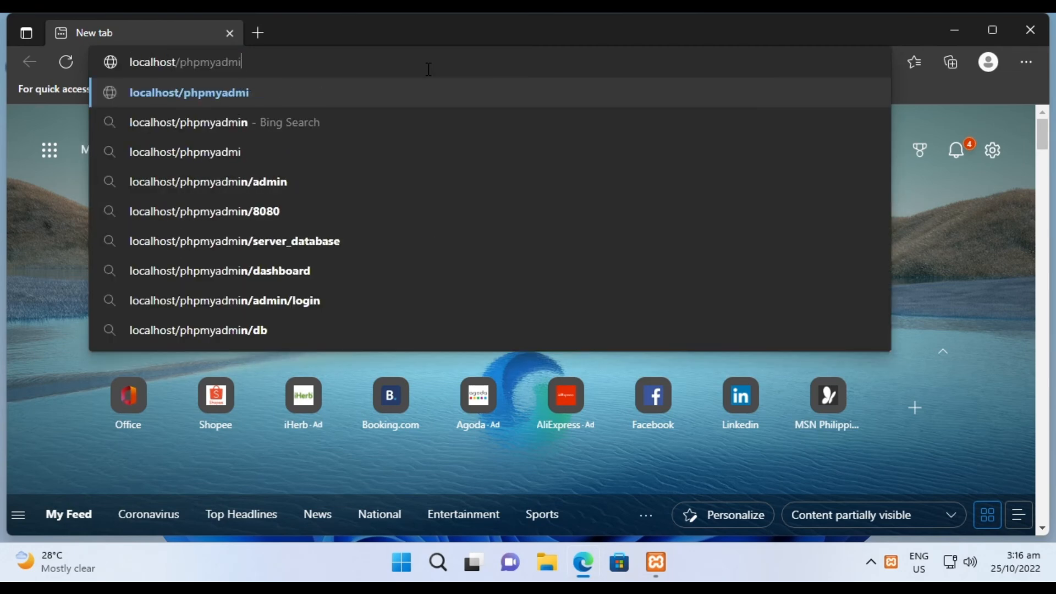
pyautogui.press('Return')
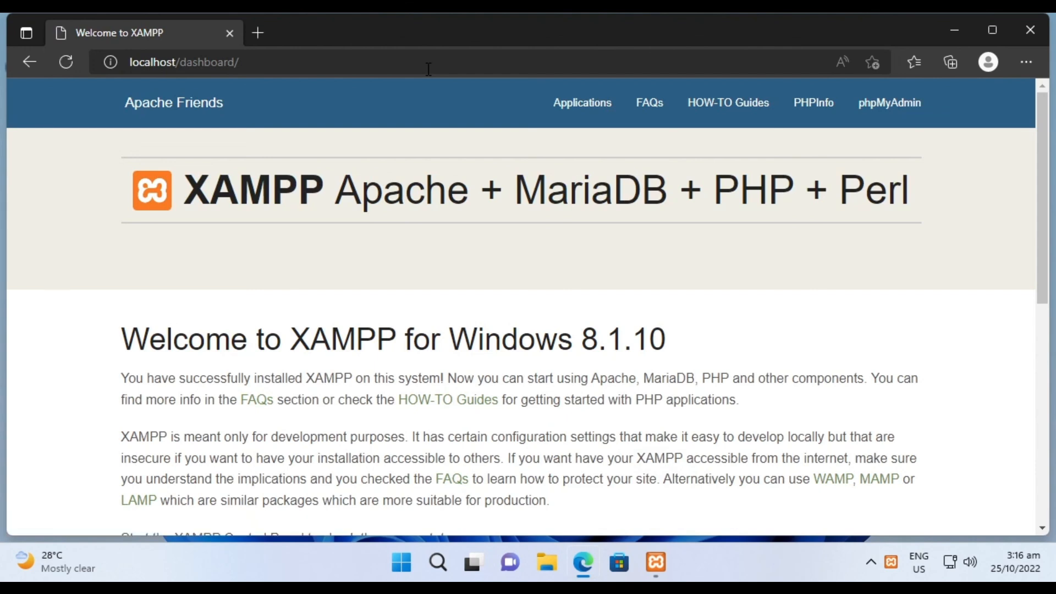